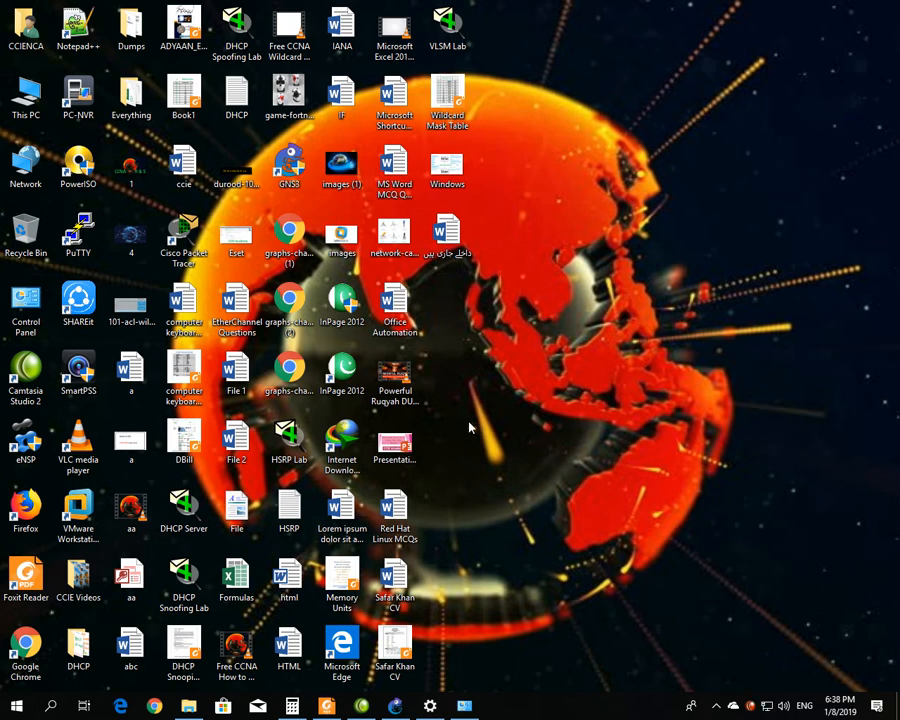
Bring up the GNS3 window maximized, minimize it again, and refresh the desktop.
{"action": "right_click", "coordinate": [454, 417]}
{"action": "left_click", "coordinate": [489, 455]}
{"action": "left_click", "coordinate": [397, 706]}
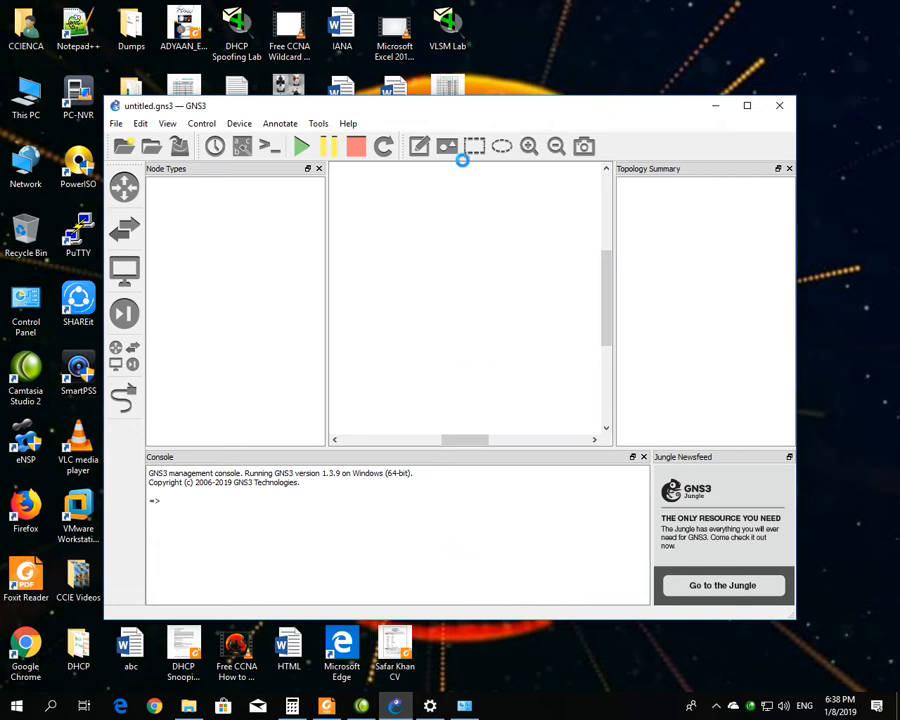
{"action": "left_click_drag", "start_coordinate": [444, 108], "coordinate": [462, 88]}
{"action": "double_click", "coordinate": [462, 88]}
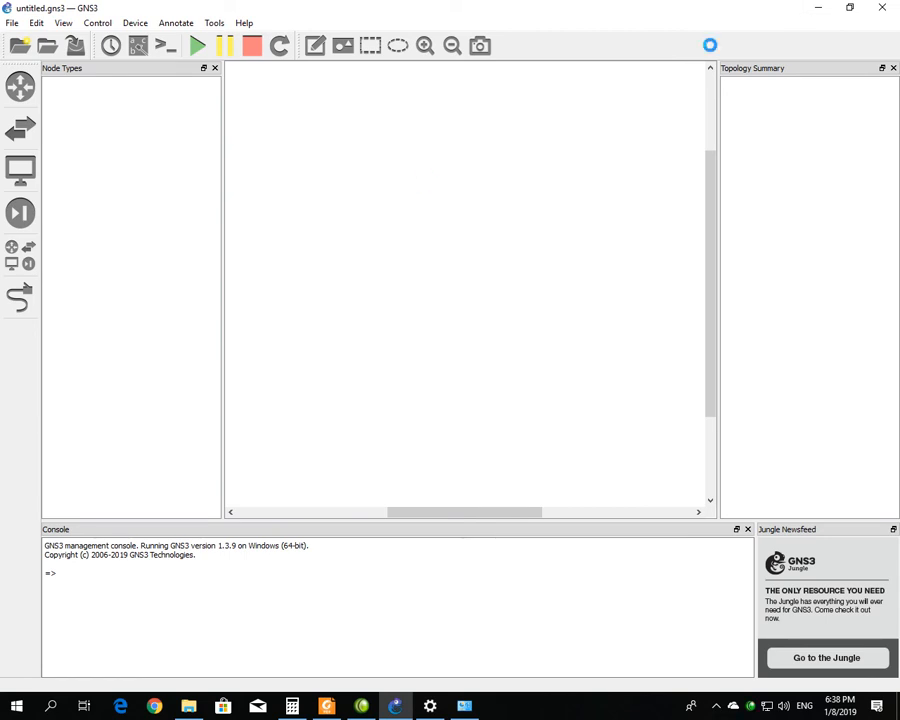
{"action": "left_click", "coordinate": [820, 7]}
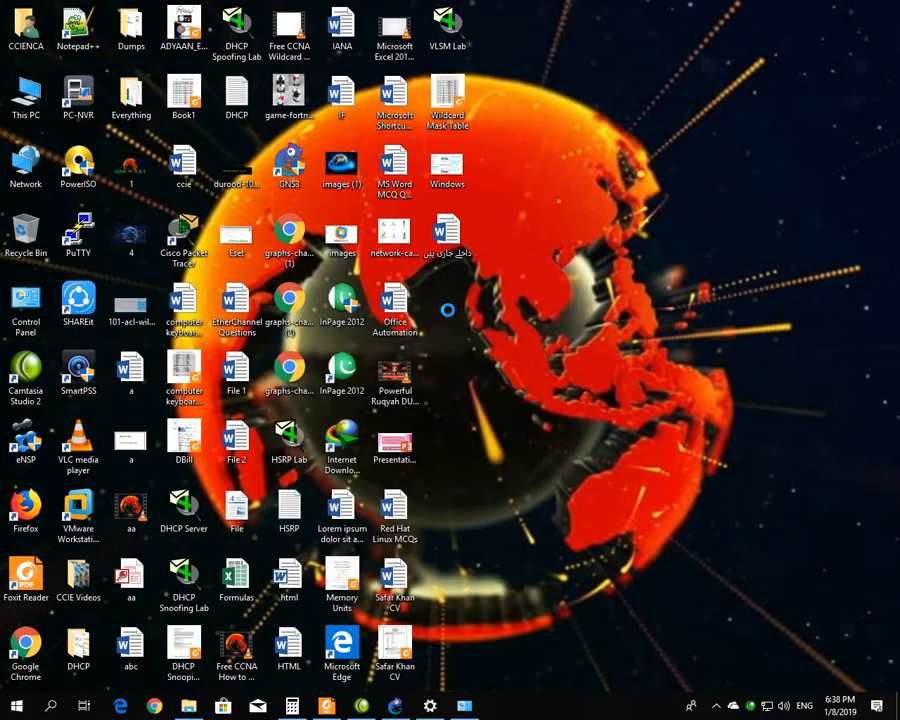
{"action": "right_click", "coordinate": [493, 284]}
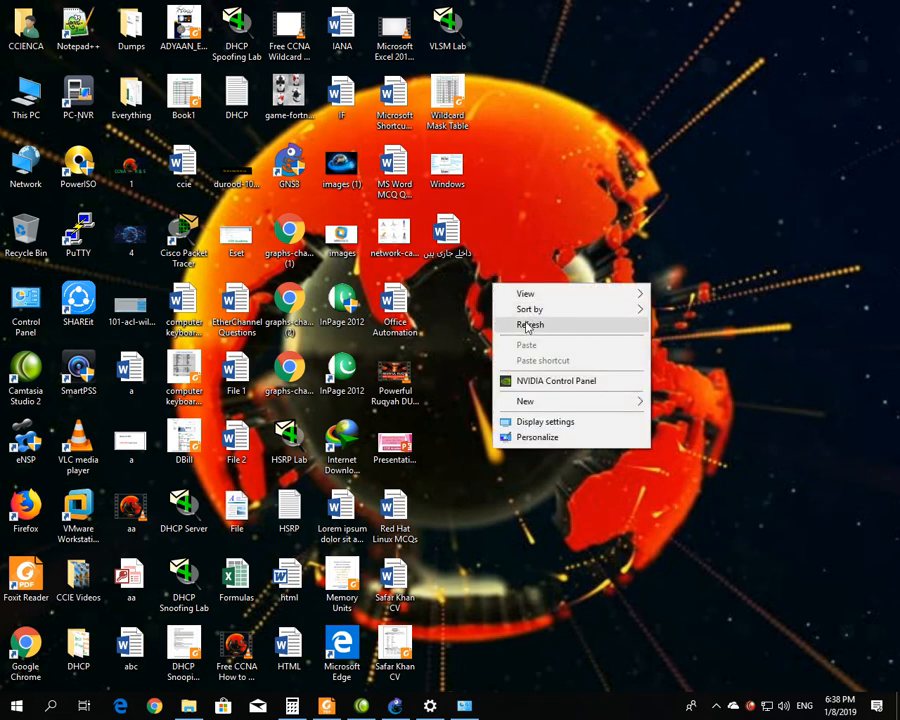
{"action": "left_click", "coordinate": [527, 323]}
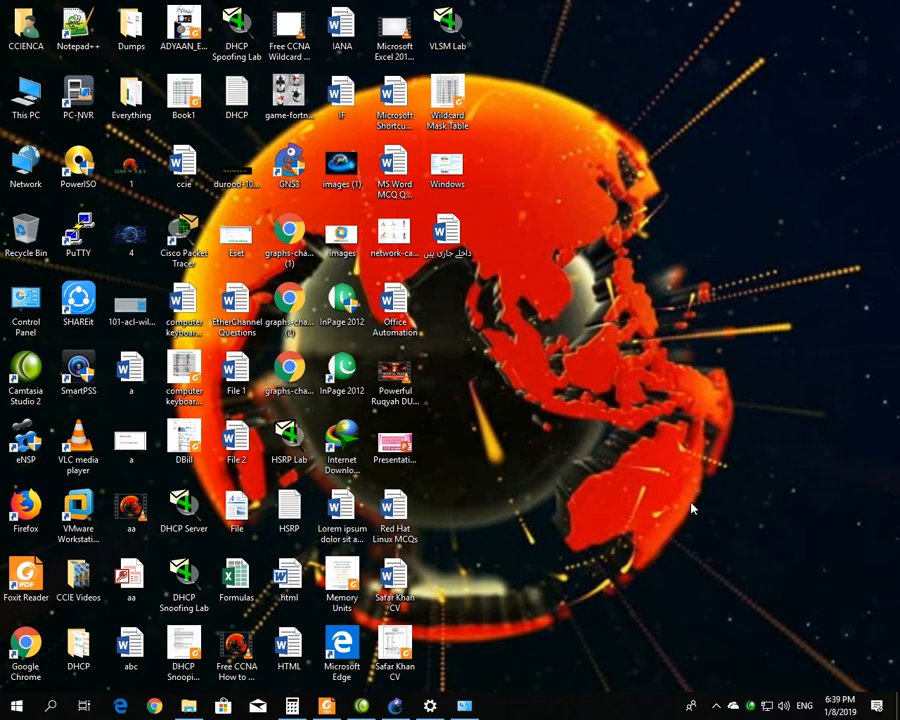
Open Network Connections with ncpa.cpl, review the existing adapters including VMware Network Adapter VMnet1, and close the window.
{"action": "key", "text": "super+r"}
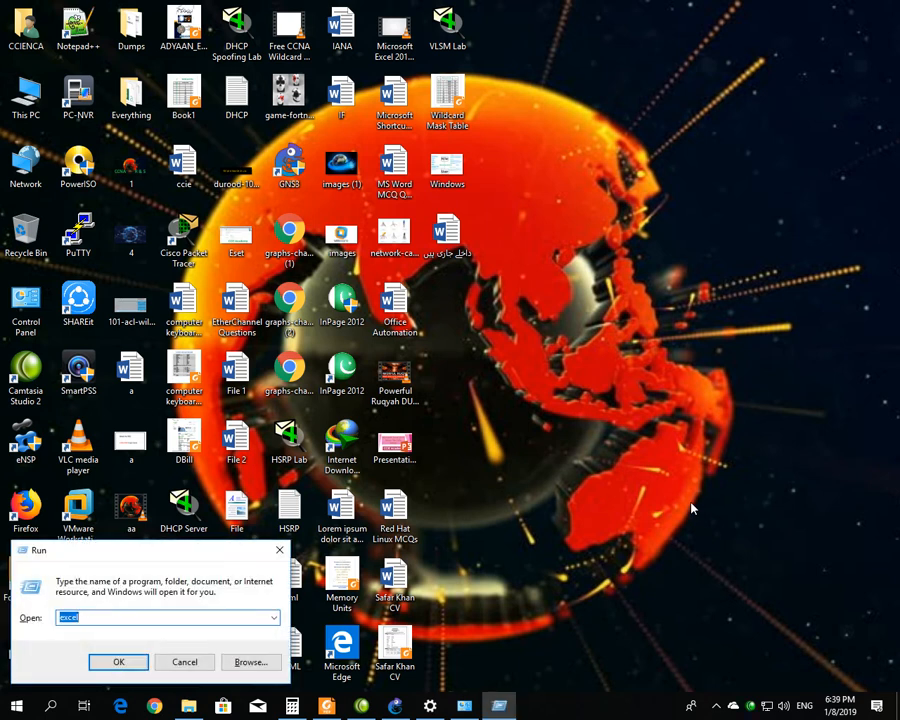
{"action": "type", "text": "ncpa."}
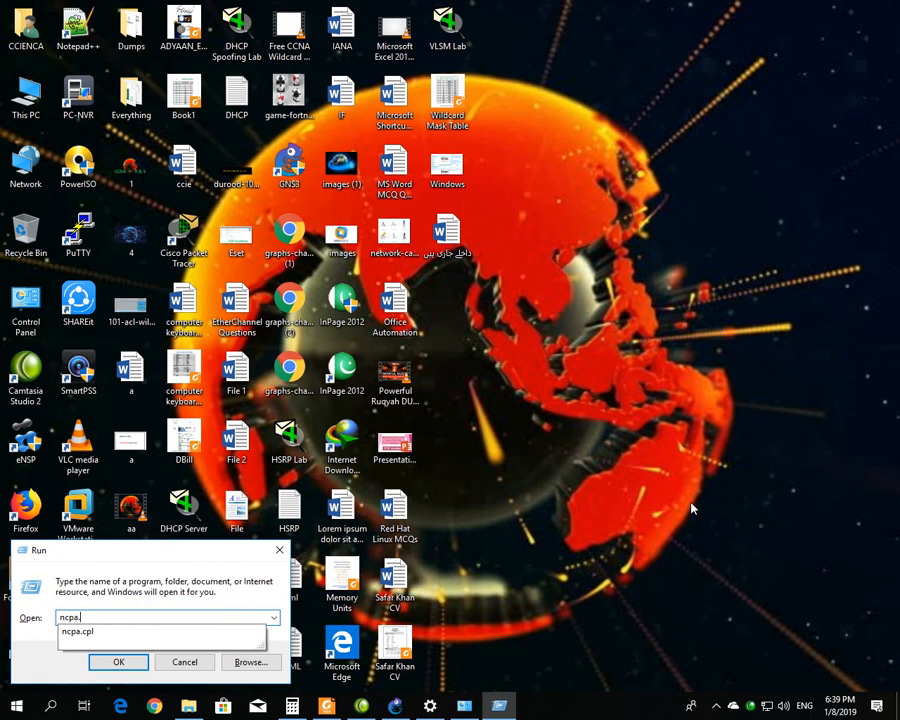
{"action": "key", "text": "Down"}
{"action": "key", "text": "Return"}
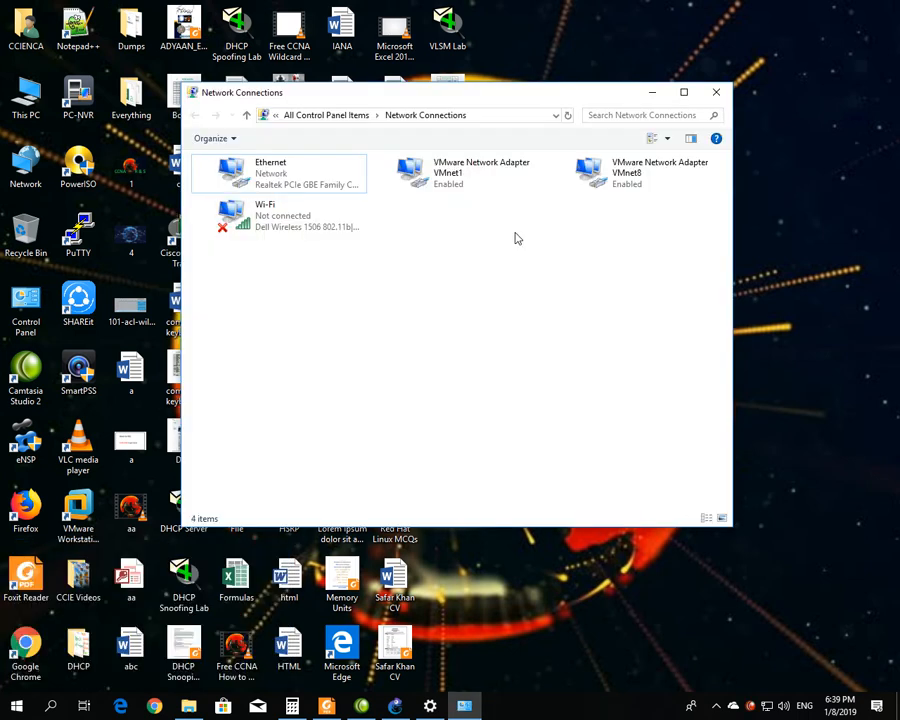
{"action": "double_click", "coordinate": [469, 99]}
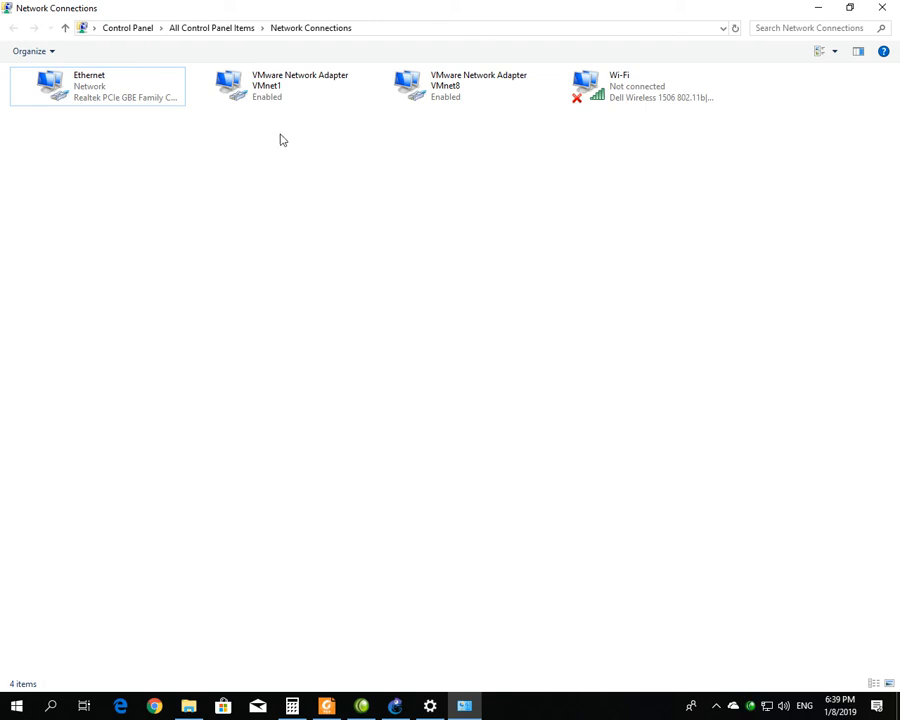
{"action": "left_click", "coordinate": [286, 94]}
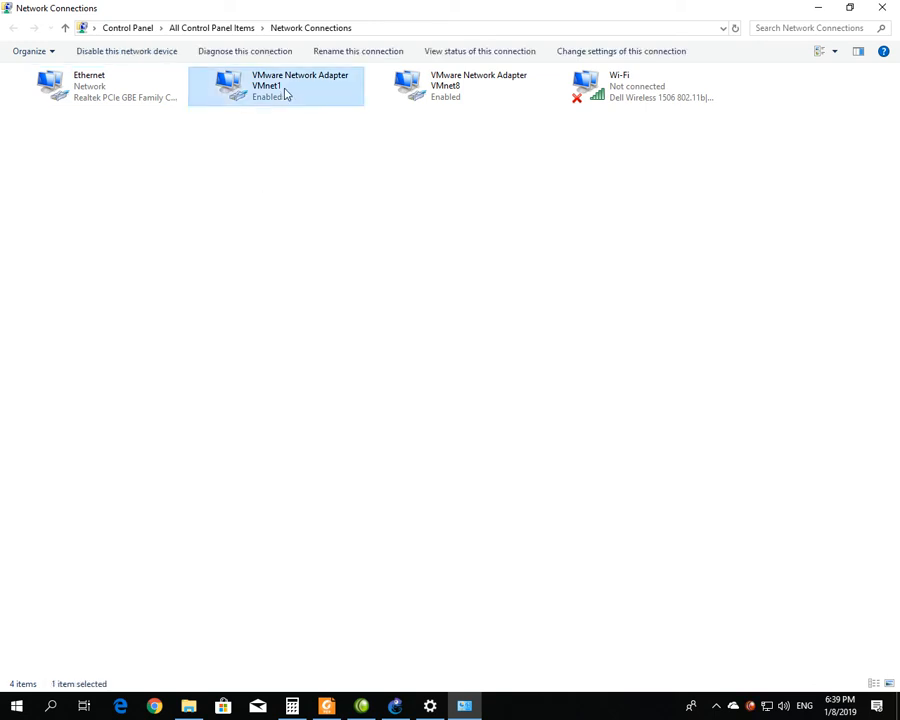
{"action": "left_click", "coordinate": [285, 168]}
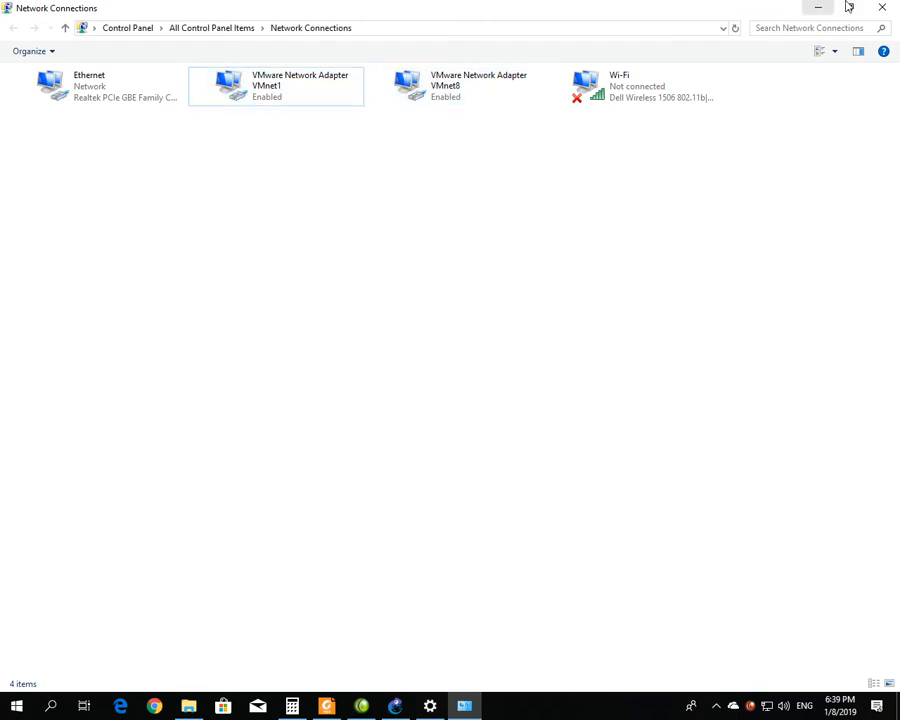
{"action": "left_click", "coordinate": [879, 8]}
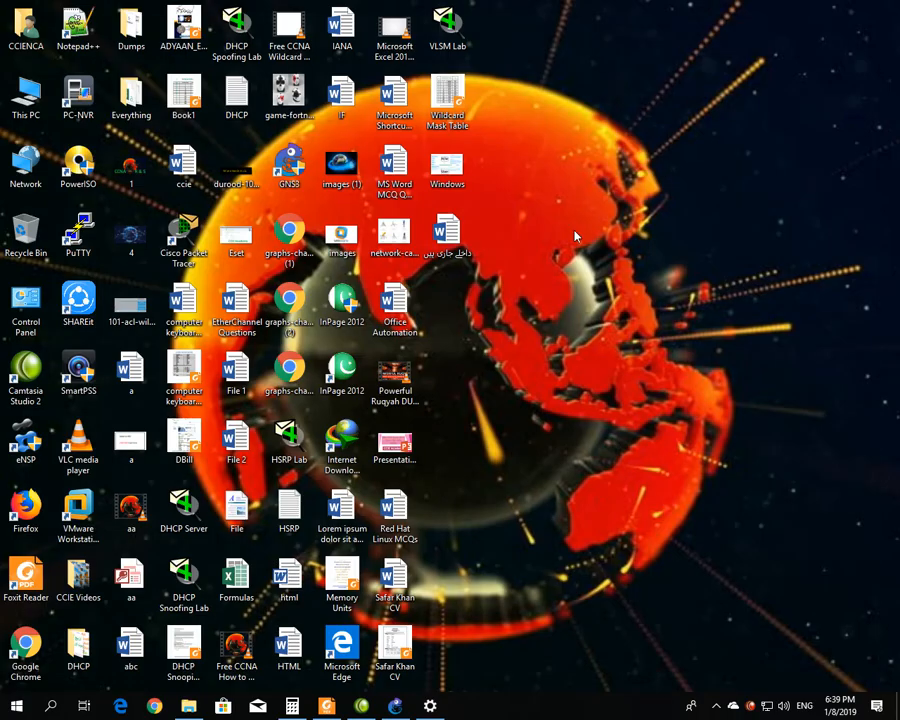
Open a Command Prompt and run hdwwiz.exe to launch the Add Hardware Wizard.
{"action": "key", "text": "super+r"}
{"action": "type", "text": "cmd"}
{"action": "key", "text": "Return"}
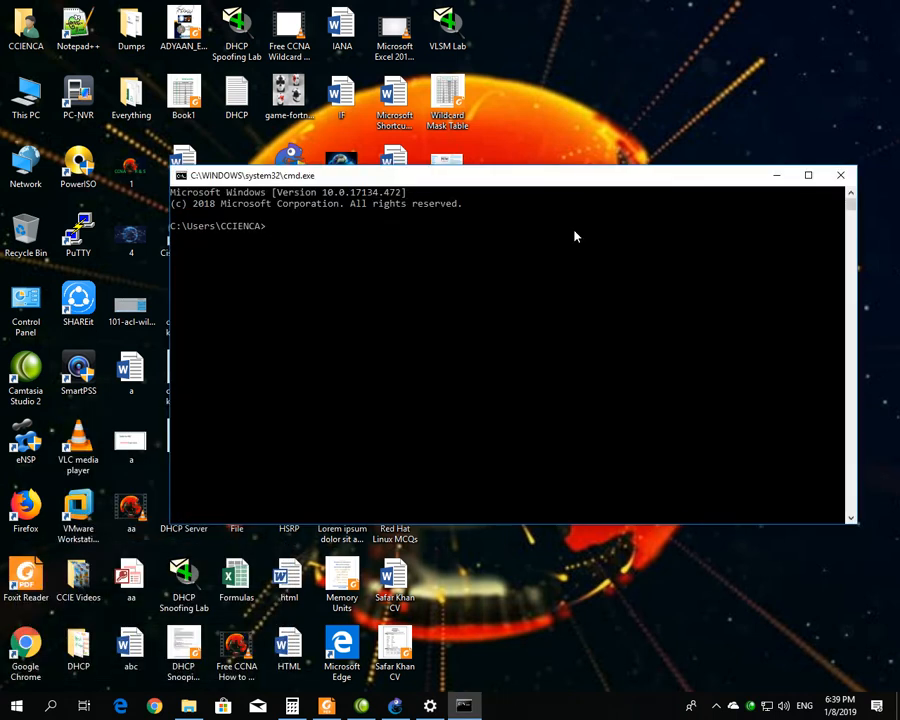
{"action": "type", "text": "hdwwiz.exe"}
{"action": "key", "text": "Return"}
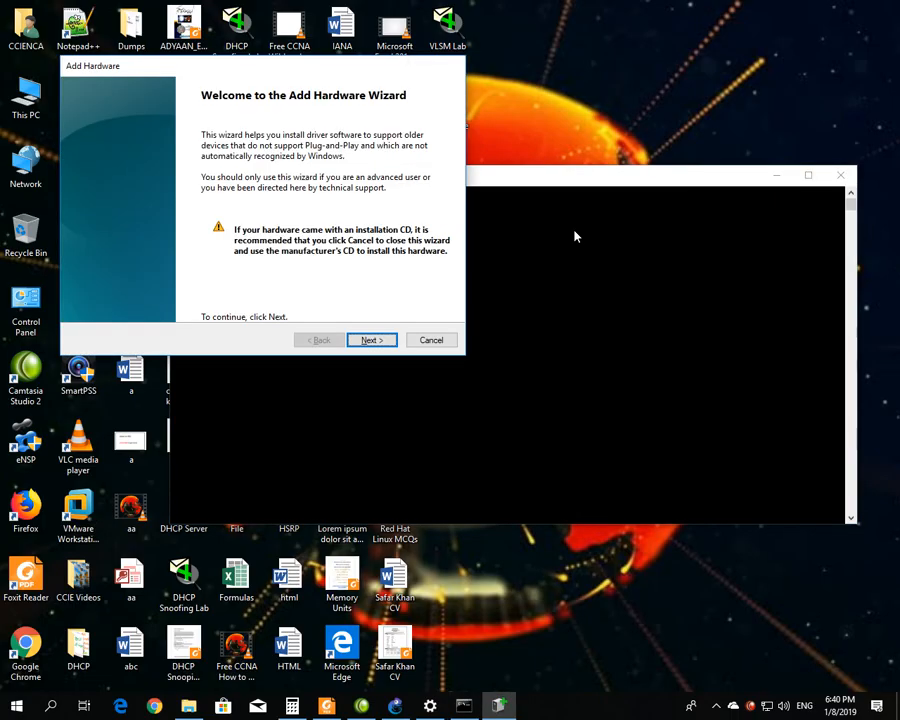
Set the Add Hardware Wizard to install hardware manually selected from a list (Advanced).
{"action": "left_click", "coordinate": [376, 339]}
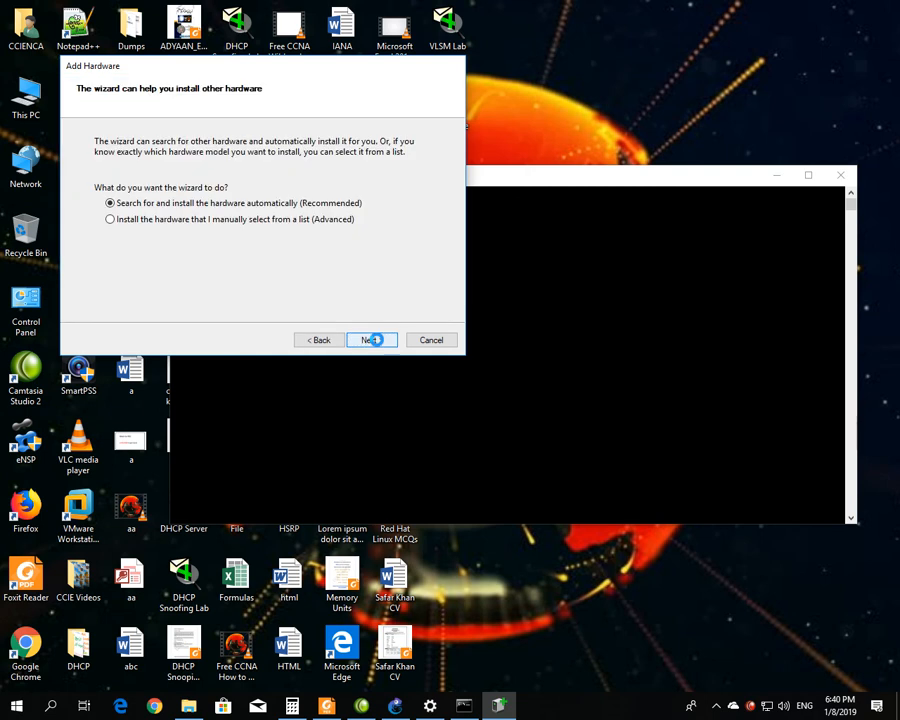
{"action": "left_click", "coordinate": [111, 219]}
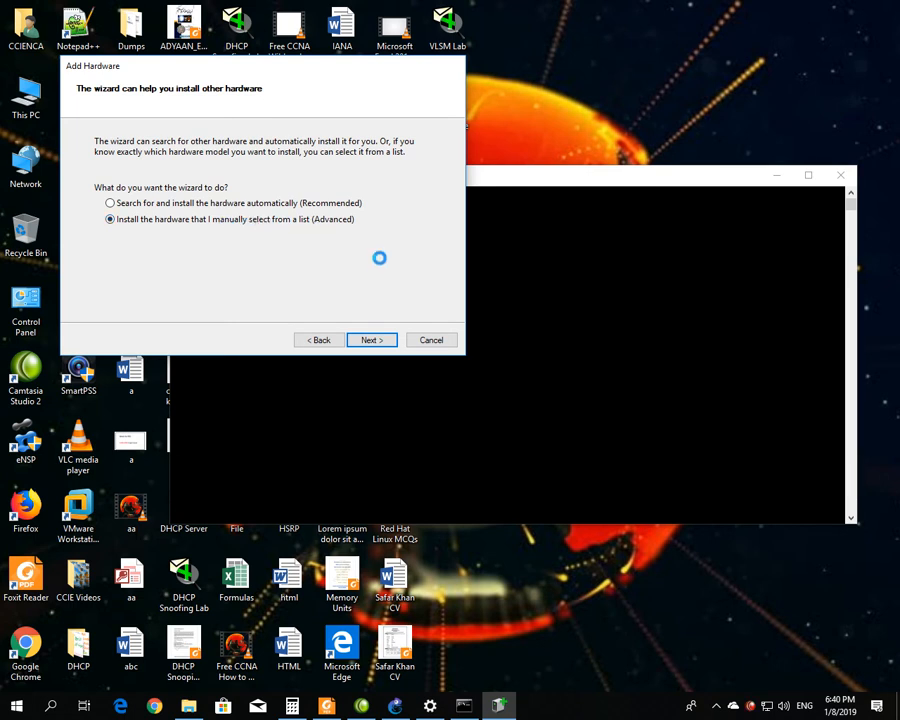
{"action": "left_click", "coordinate": [373, 336]}
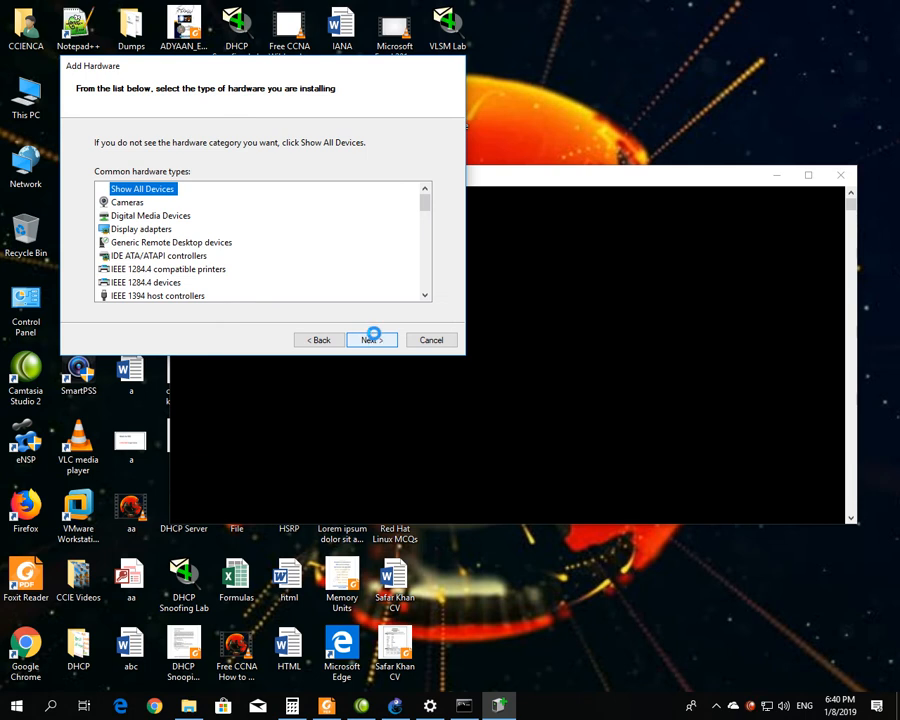
Choose Network adapters as the hardware type and continue to the driver selection.
{"action": "left_click", "coordinate": [423, 294]}
{"action": "left_click", "coordinate": [423, 294]}
{"action": "left_click", "coordinate": [423, 294]}
{"action": "left_click", "coordinate": [423, 294]}
{"action": "left_click", "coordinate": [423, 294]}
{"action": "left_click", "coordinate": [422, 295]}
{"action": "left_click", "coordinate": [422, 295]}
{"action": "left_click", "coordinate": [422, 295]}
{"action": "left_click", "coordinate": [422, 295]}
{"action": "left_click", "coordinate": [422, 295]}
{"action": "left_click", "coordinate": [422, 295]}
{"action": "left_click", "coordinate": [422, 295]}
{"action": "left_click", "coordinate": [422, 295]}
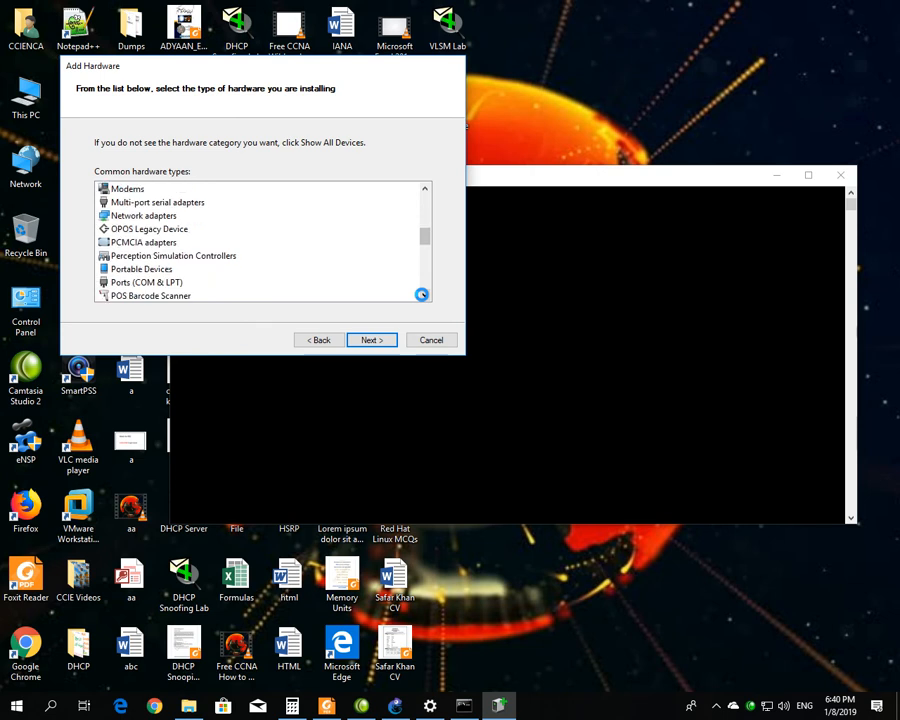
{"action": "left_click", "coordinate": [150, 216]}
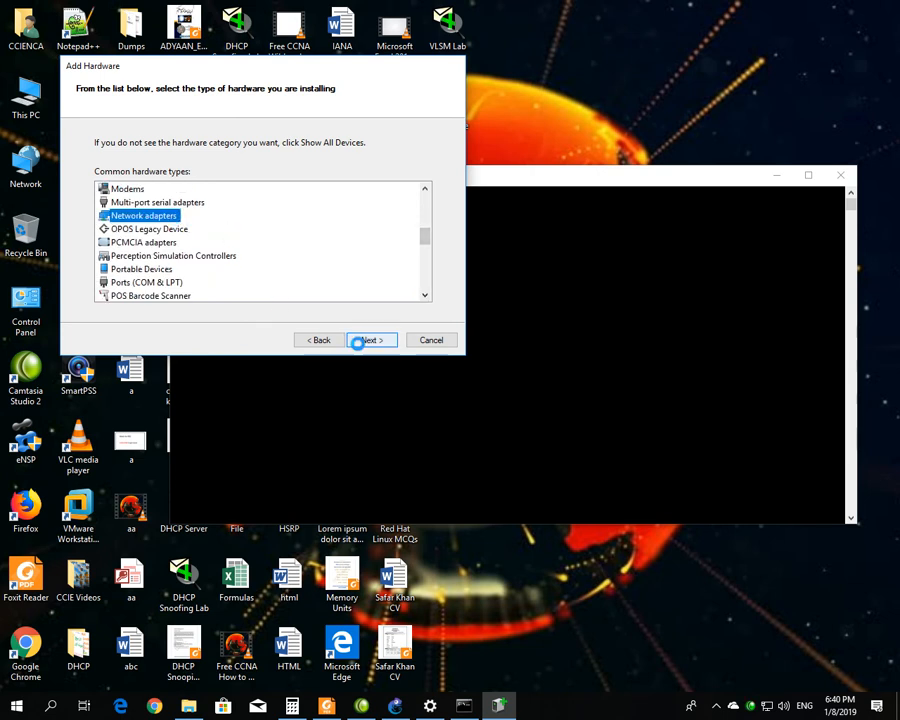
{"action": "left_click", "coordinate": [368, 340]}
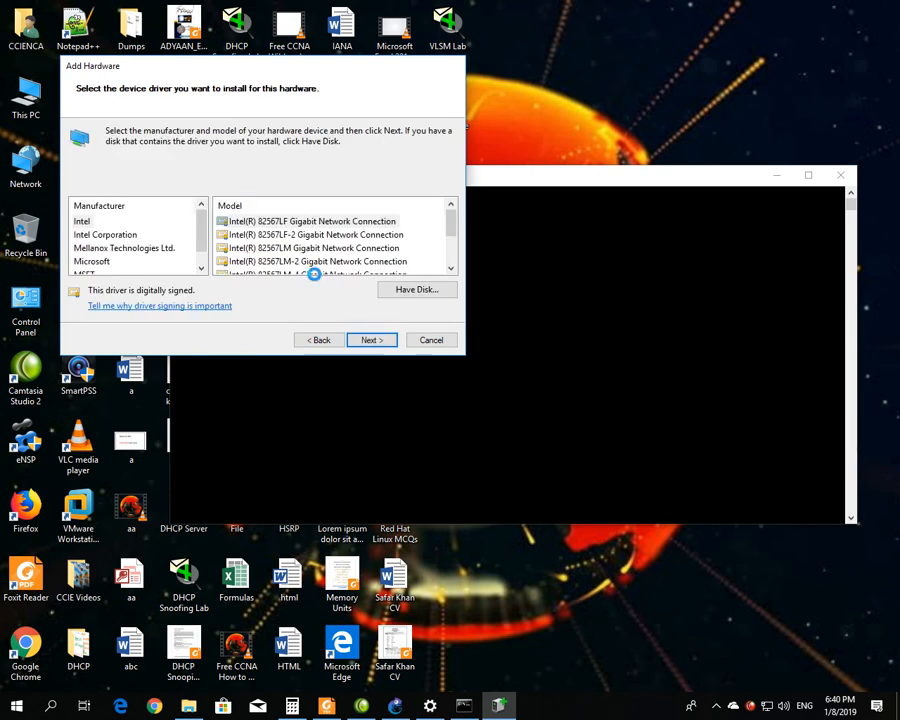
Select Microsoft's KM-TEST Loopback Adapter as the driver, cancel the wizard before installing, and close the Command Prompt.
{"action": "left_click", "coordinate": [104, 261]}
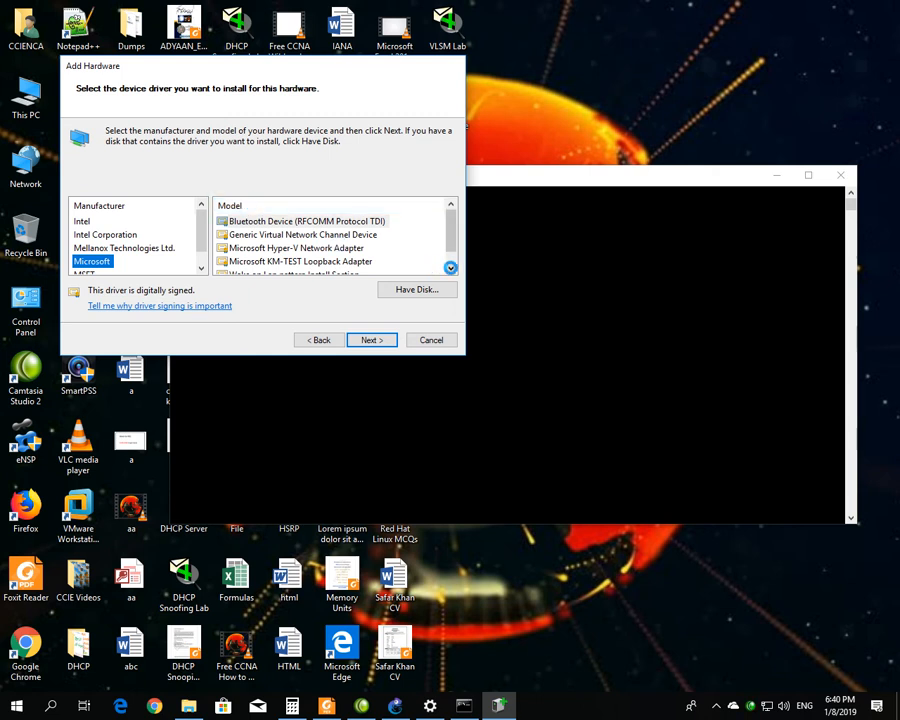
{"action": "left_click", "coordinate": [452, 268]}
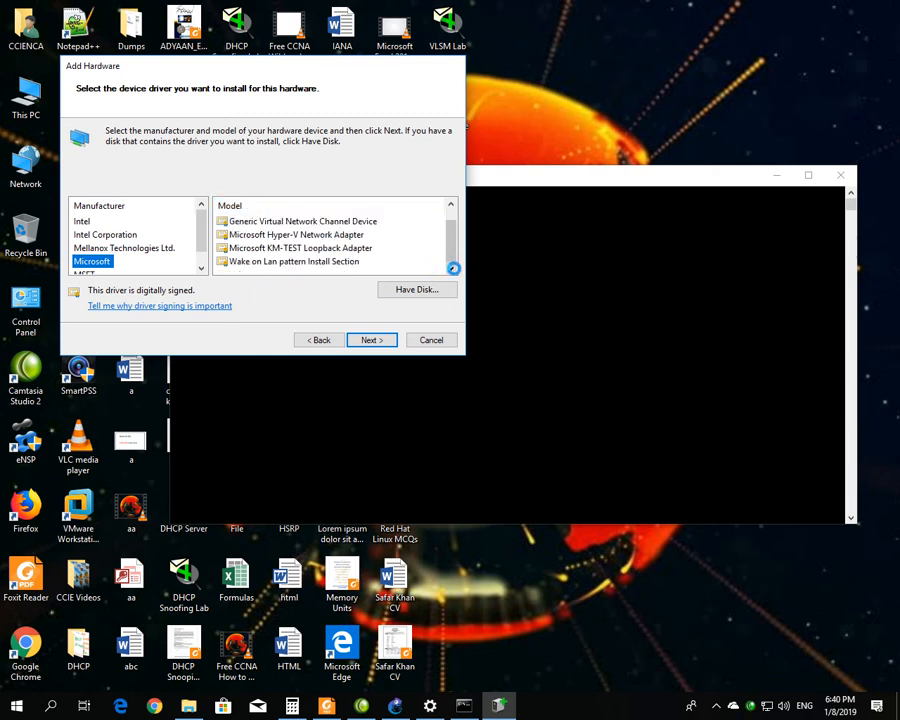
{"action": "left_click", "coordinate": [450, 205]}
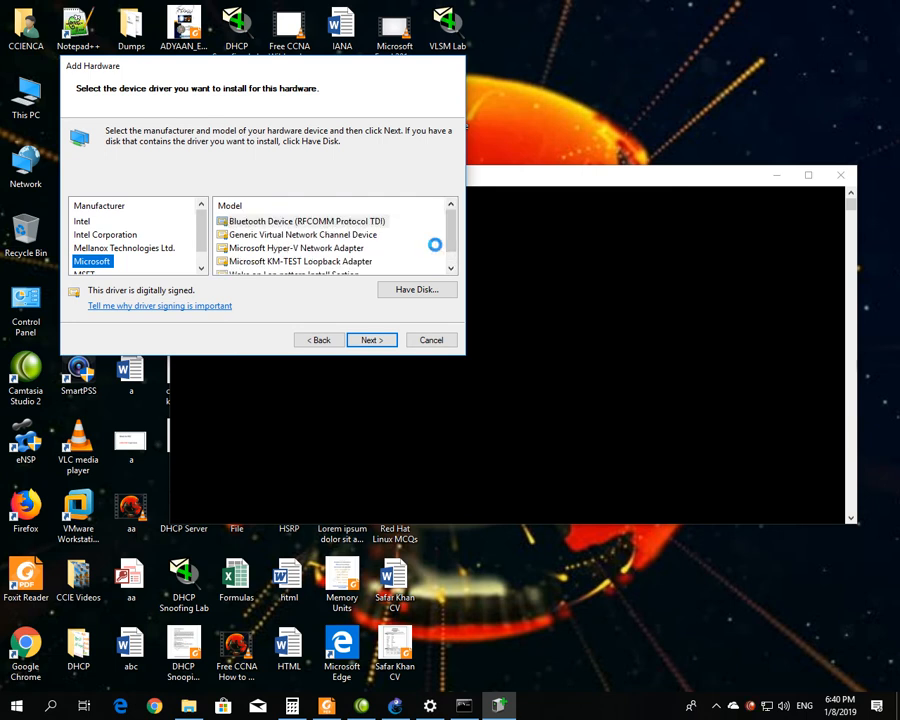
{"action": "left_click", "coordinate": [355, 260]}
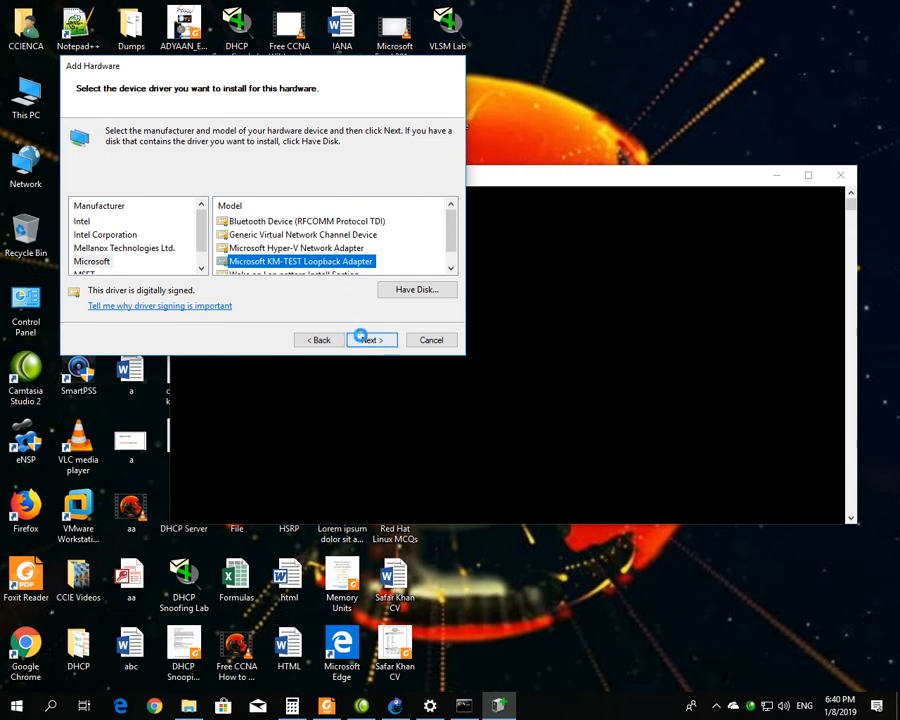
{"action": "left_click", "coordinate": [362, 338]}
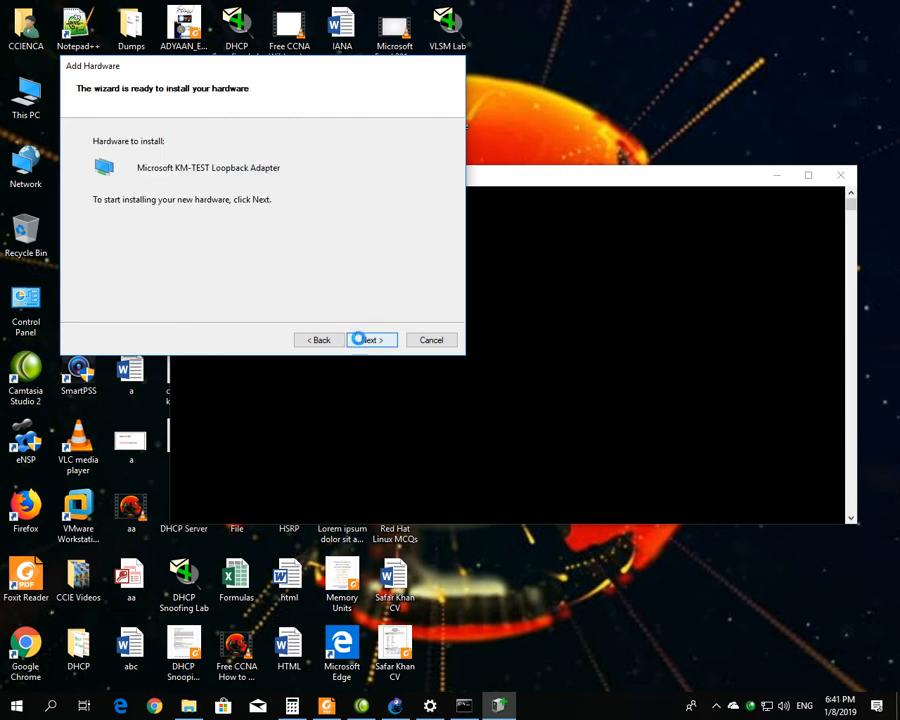
{"action": "left_click", "coordinate": [412, 340]}
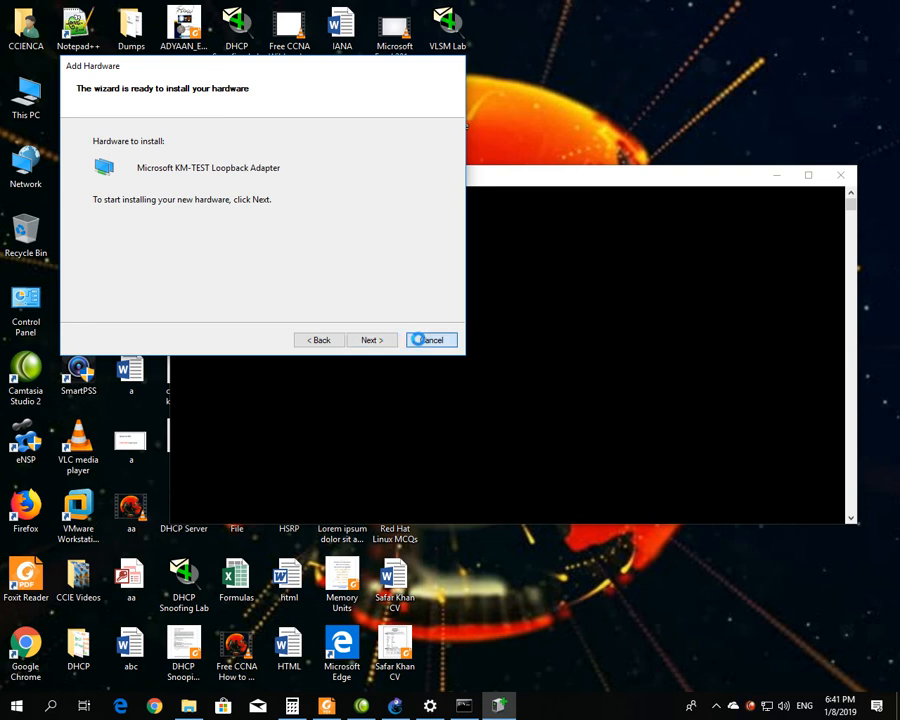
{"action": "left_click", "coordinate": [840, 175]}
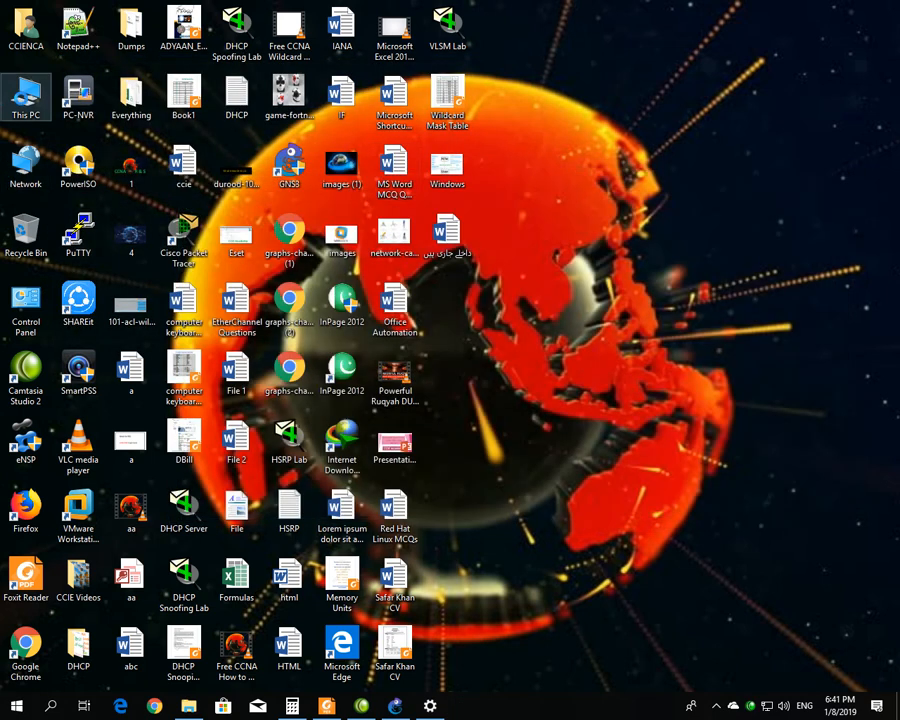
Open Device Manager from the system properties of This PC.
{"action": "right_click", "coordinate": [24, 103]}
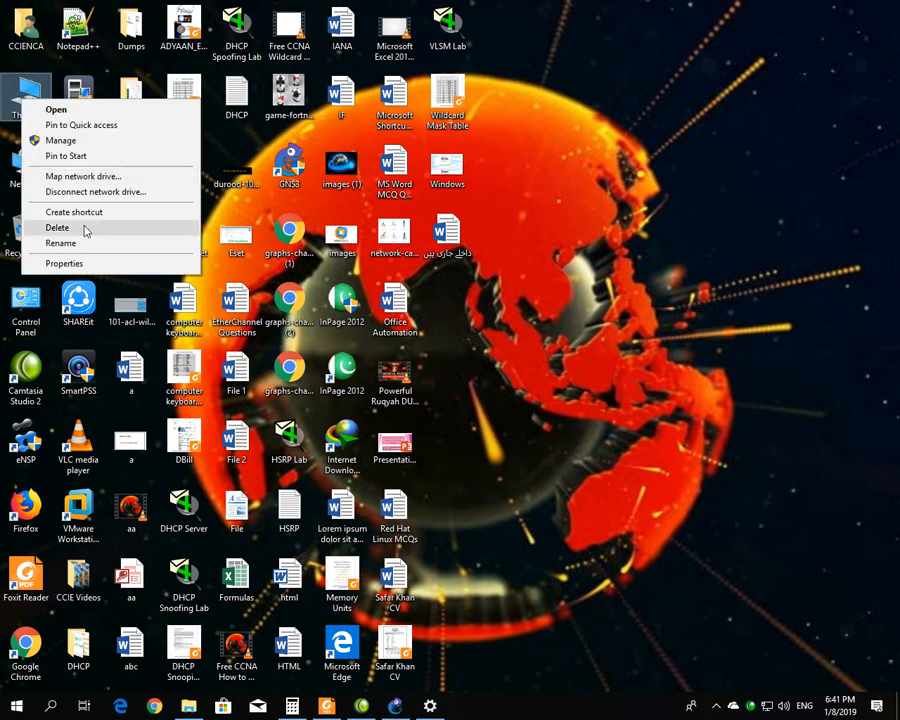
{"action": "left_click", "coordinate": [86, 263]}
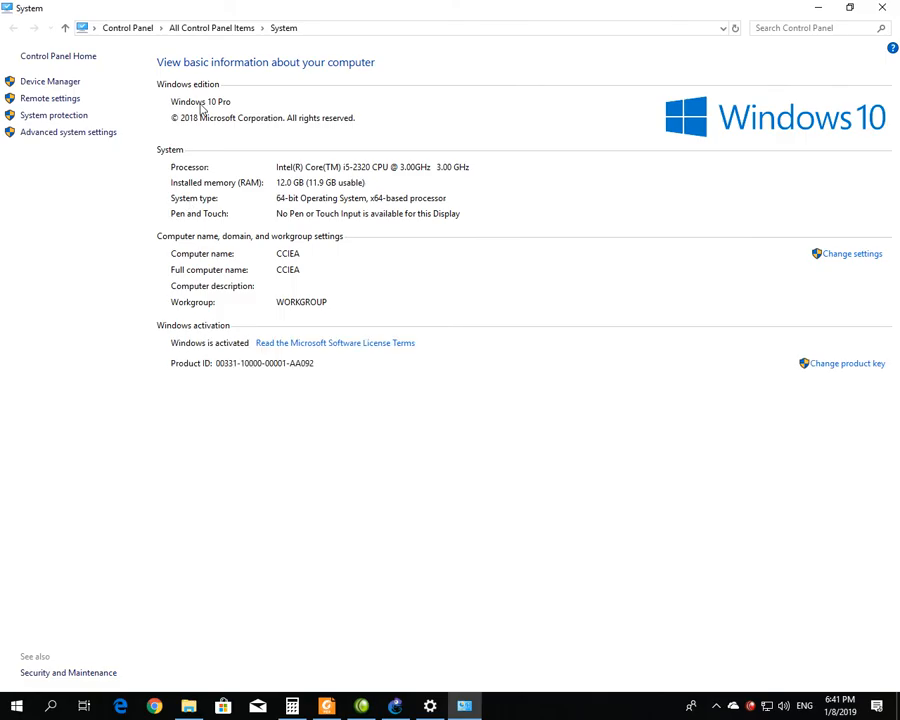
{"action": "left_click", "coordinate": [71, 88]}
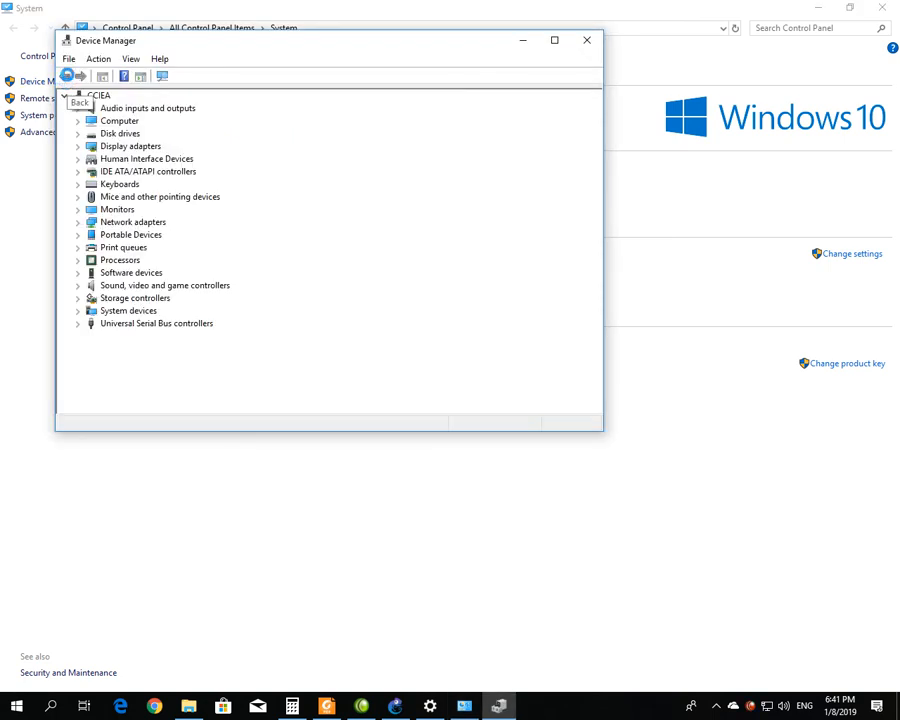
{"action": "left_click", "coordinate": [68, 59]}
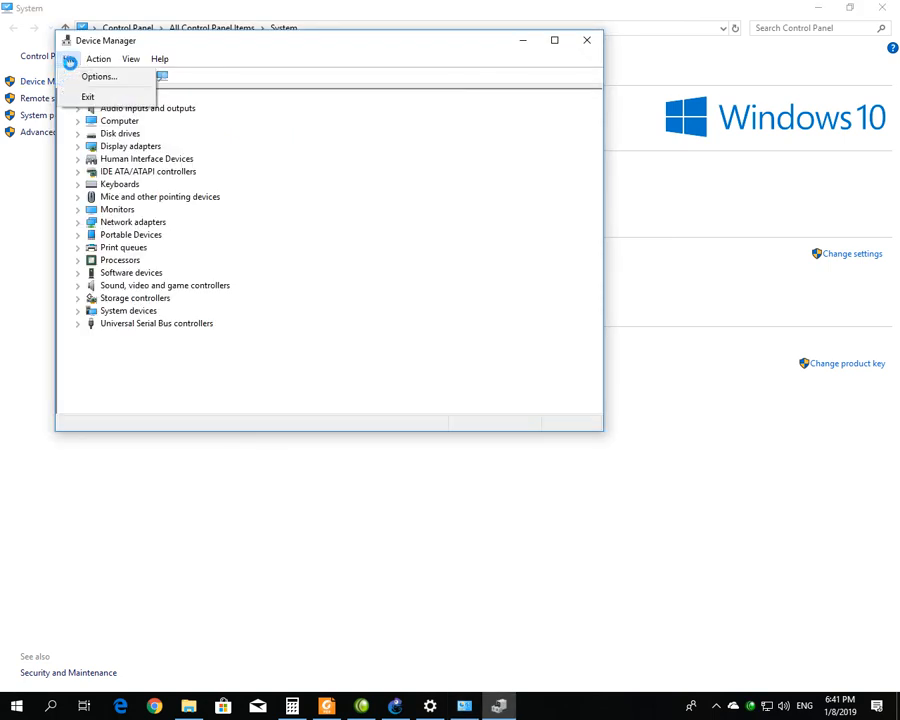
{"action": "left_click", "coordinate": [74, 76]}
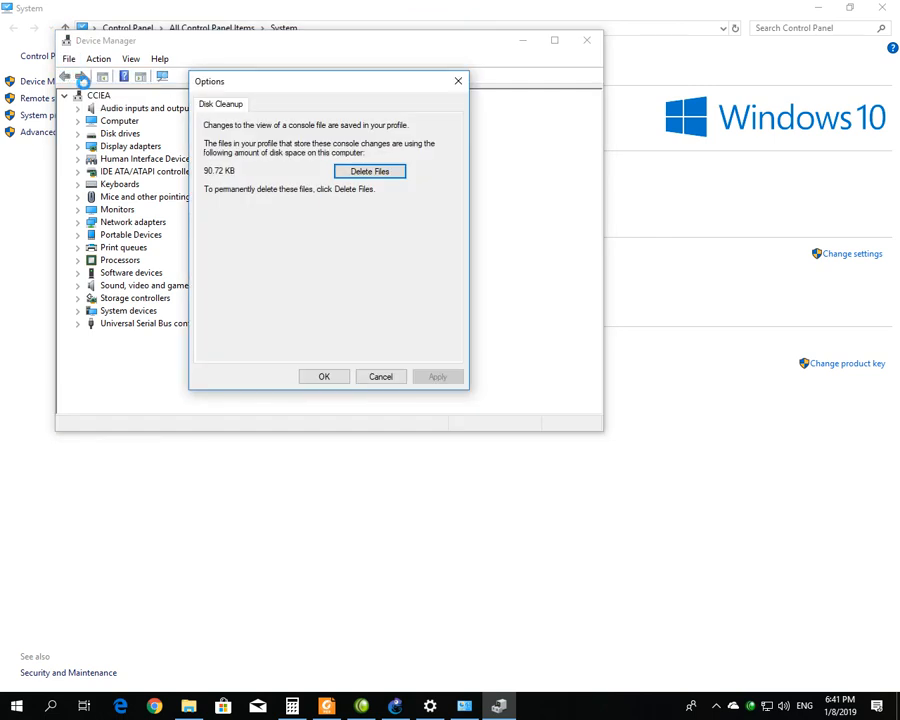
{"action": "left_click", "coordinate": [381, 375]}
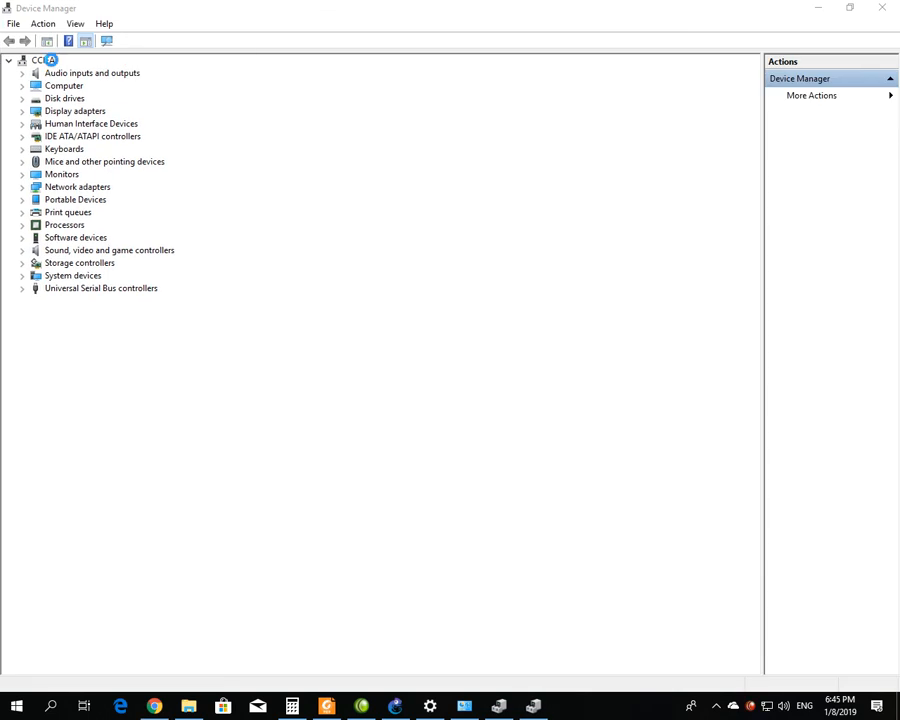
Start adding legacy hardware with manual selection from a list, and choose Network adapters as the hardware type.
{"action": "left_click", "coordinate": [43, 24]}
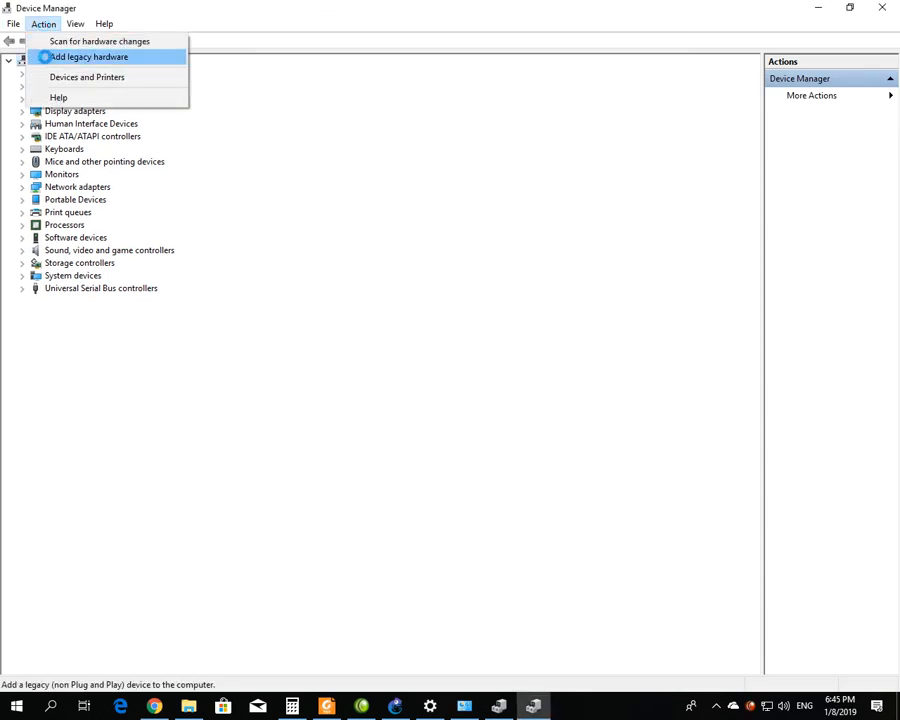
{"action": "left_click", "coordinate": [44, 57]}
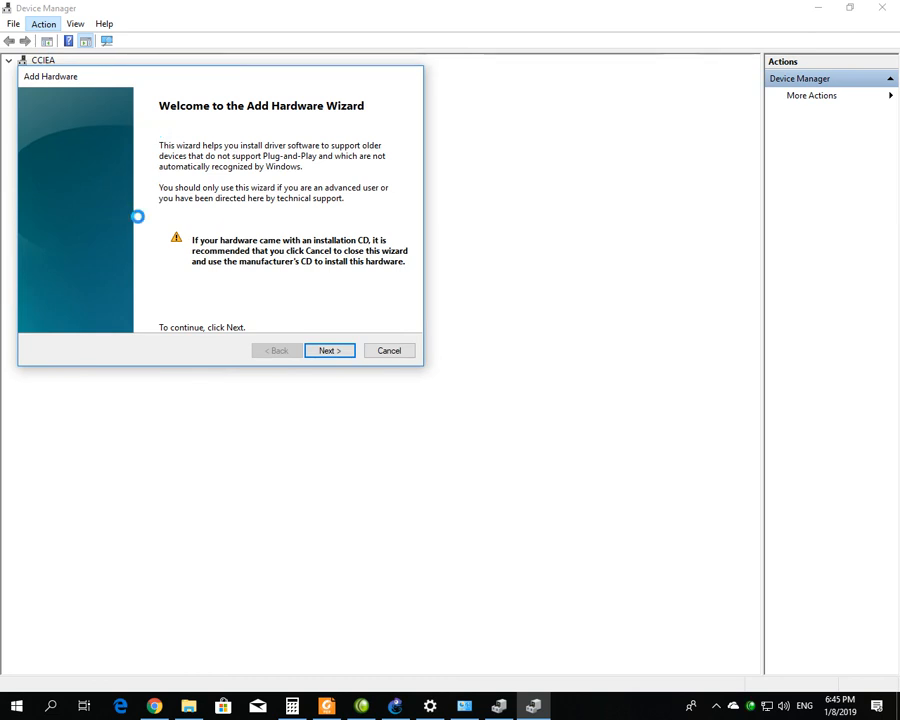
{"action": "left_click", "coordinate": [328, 351]}
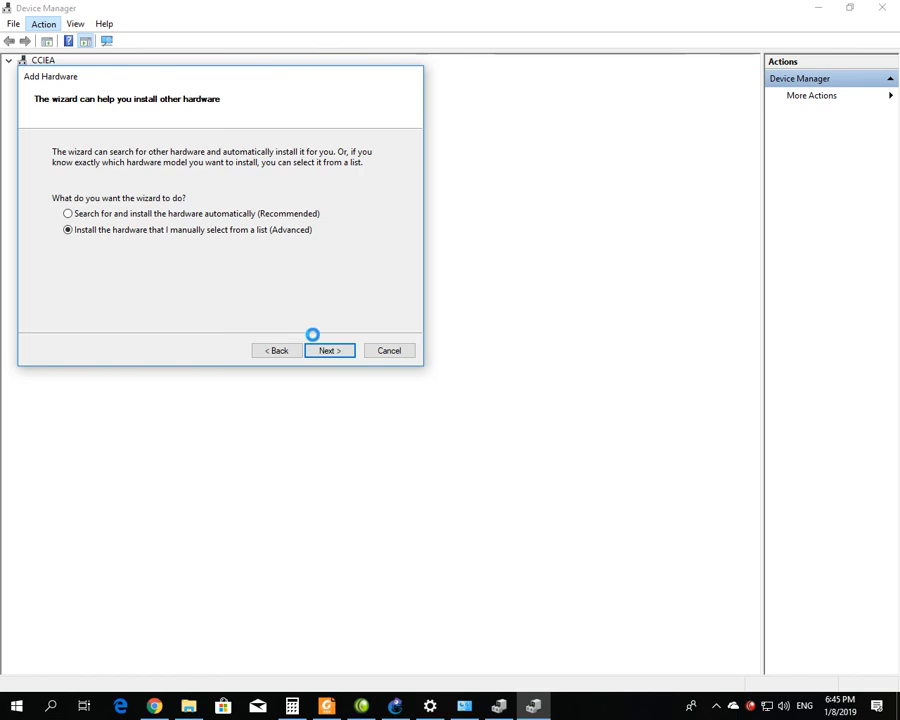
{"action": "left_click", "coordinate": [324, 350]}
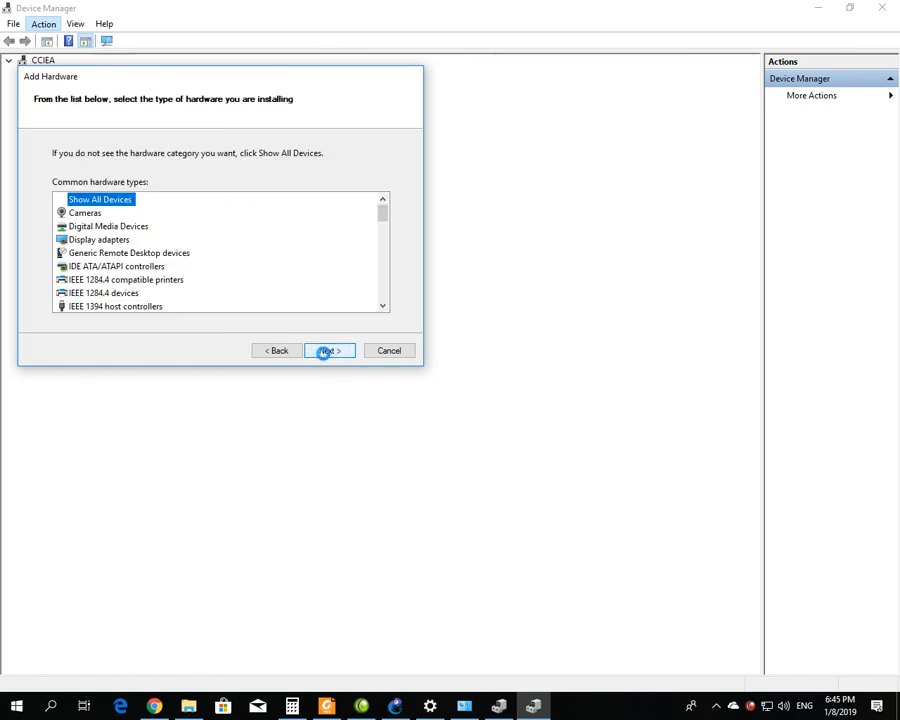
{"action": "key", "text": "n"}
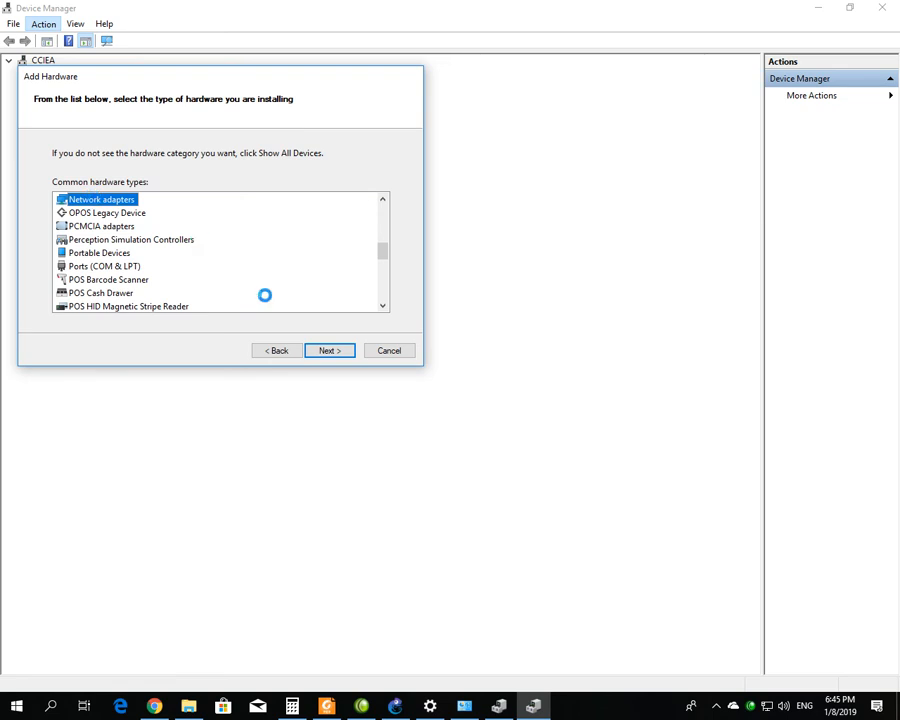
{"action": "left_click", "coordinate": [327, 349]}
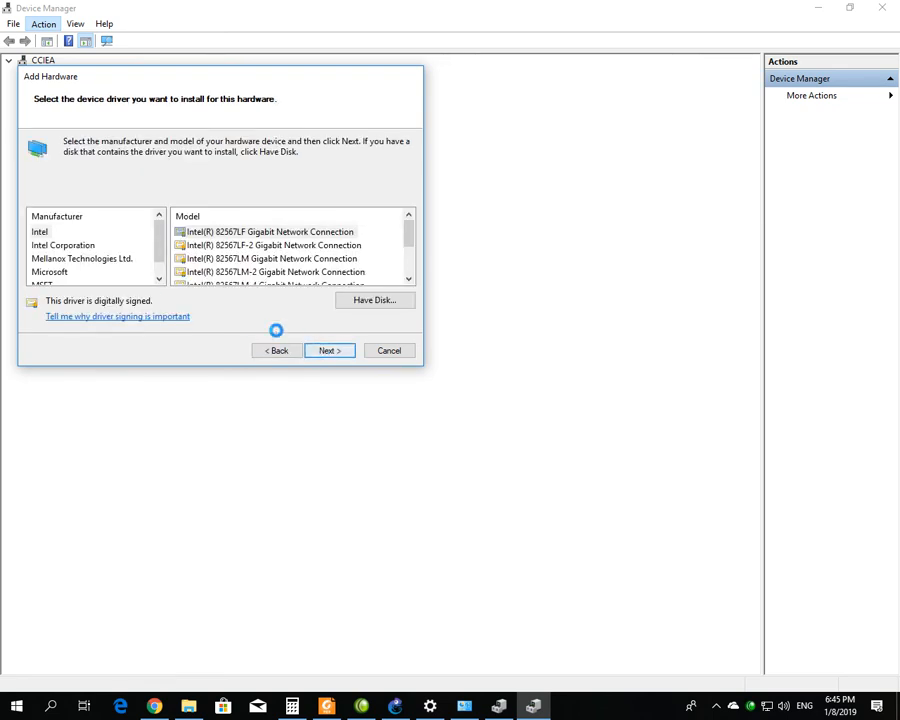
Install Microsoft's KM-TEST Loopback Adapter driver, finish the wizard, and close Device Manager.
{"action": "left_click", "coordinate": [64, 273]}
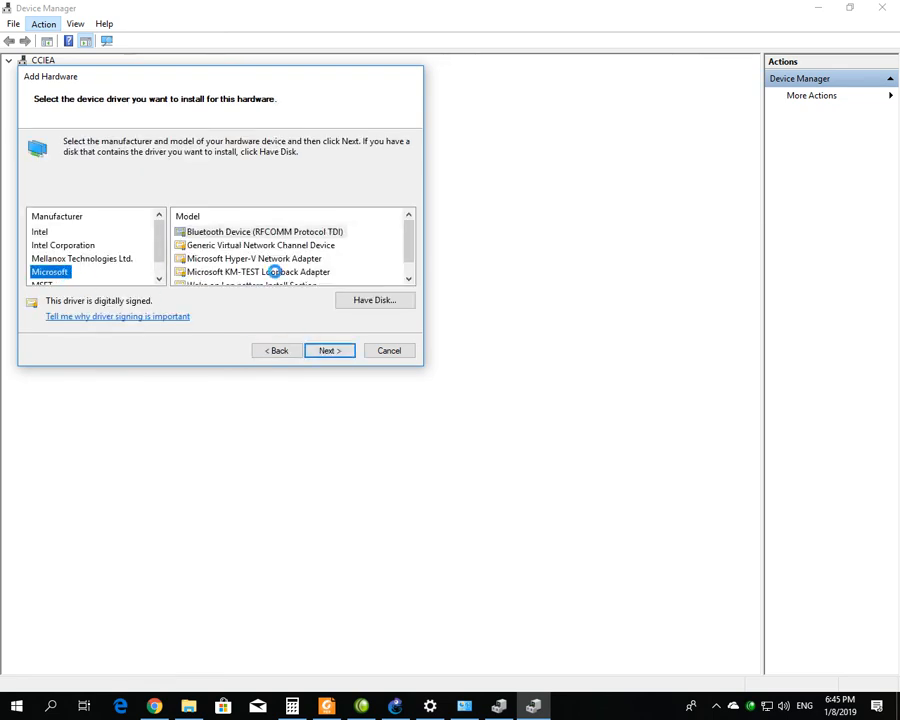
{"action": "left_click", "coordinate": [220, 272]}
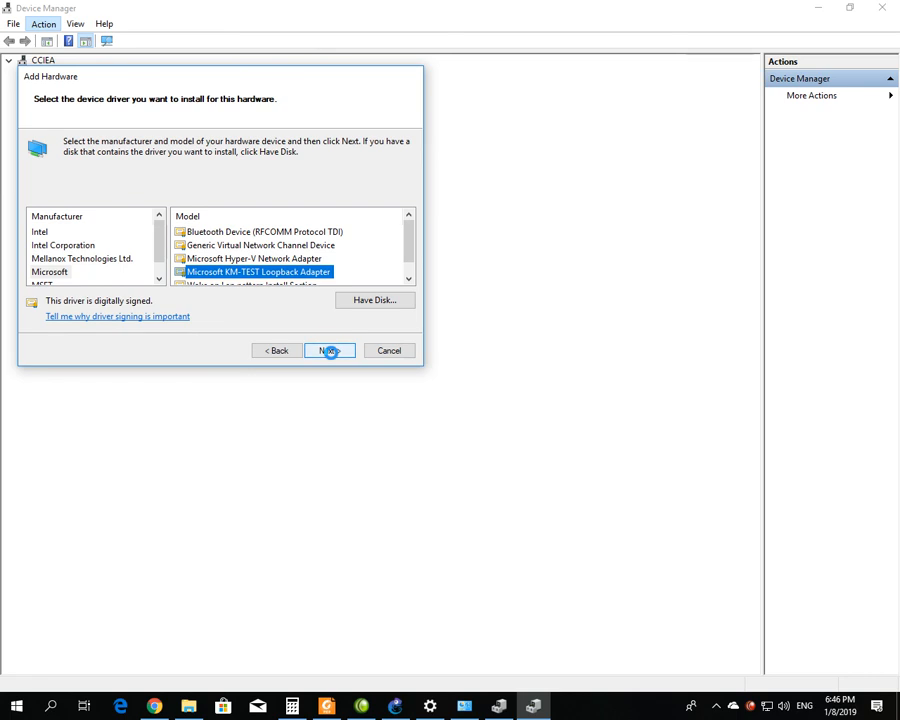
{"action": "left_click", "coordinate": [330, 351]}
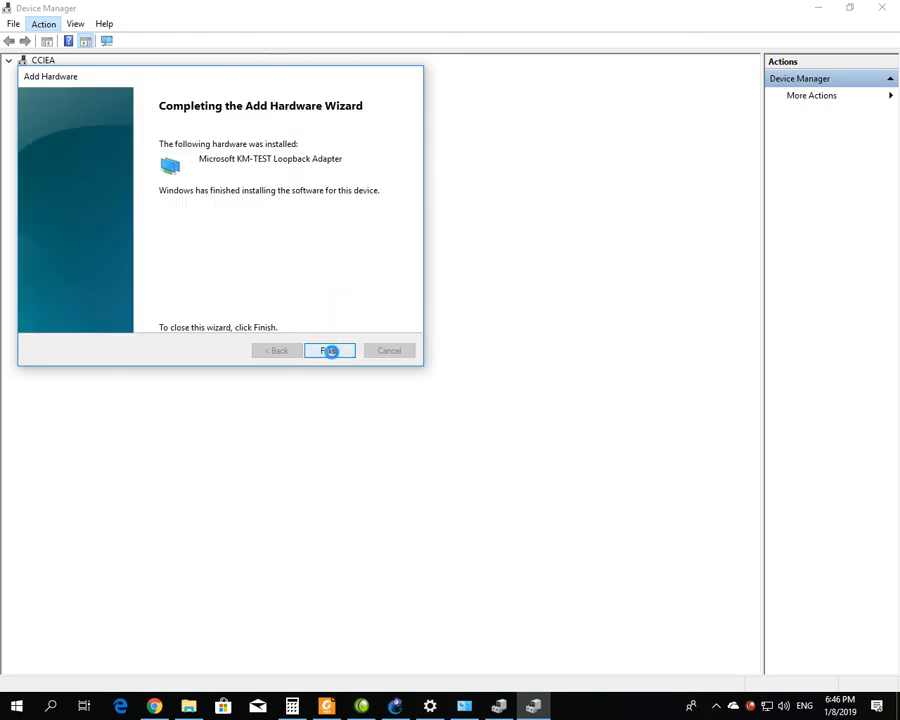
{"action": "left_click", "coordinate": [332, 350]}
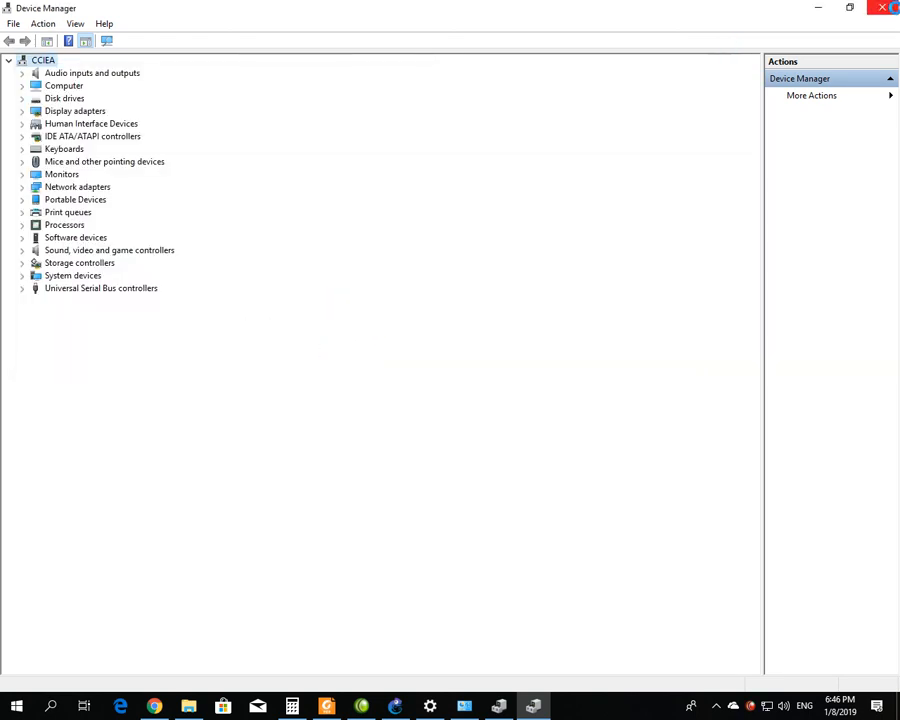
{"action": "left_click", "coordinate": [881, 7]}
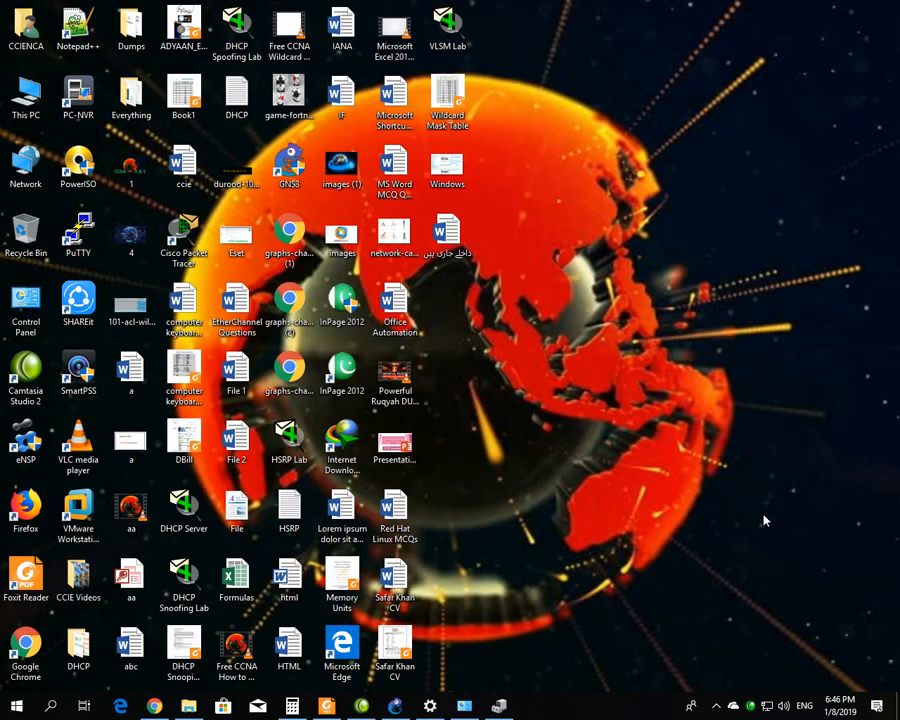
Open the Network Connections window through the Run dialog.
{"action": "left_click", "coordinate": [767, 706]}
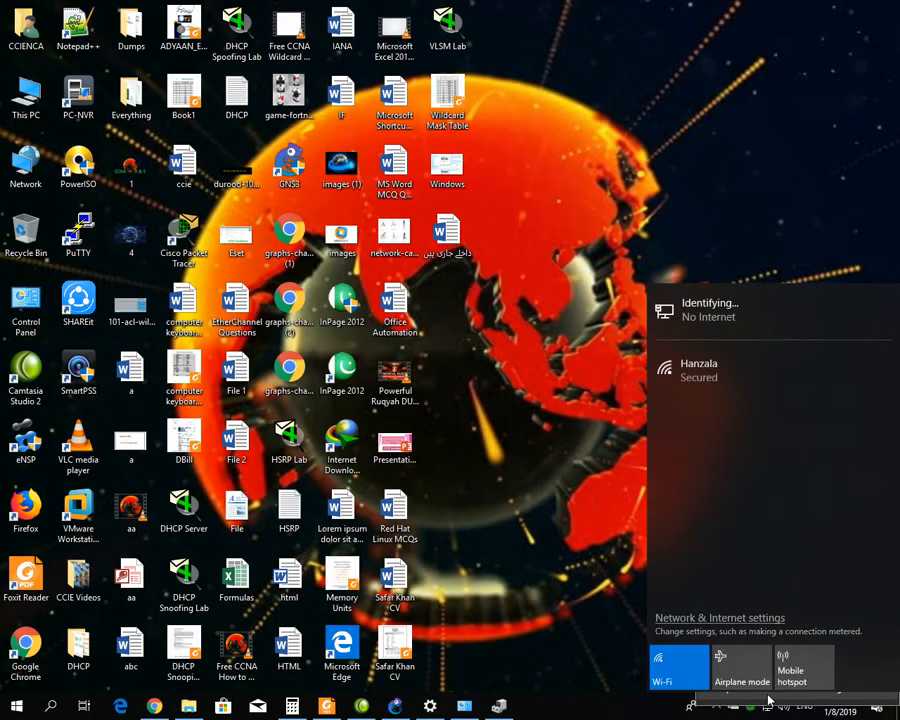
{"action": "left_click", "coordinate": [551, 443]}
{"action": "key", "text": "super+r"}
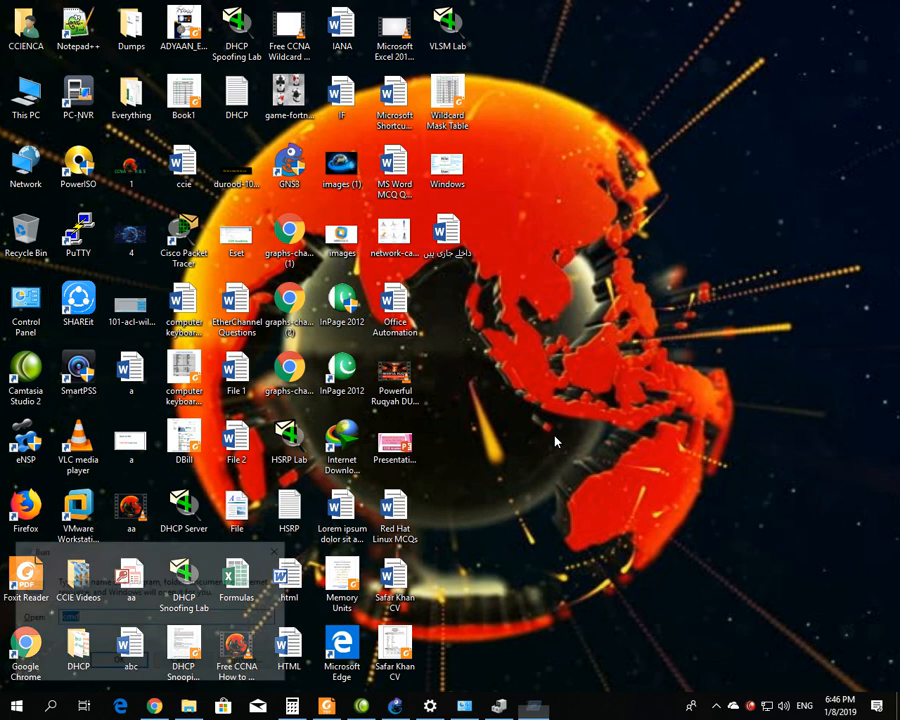
{"action": "type", "text": "nc"}
{"action": "key", "text": "Down"}
{"action": "key", "text": "Return"}
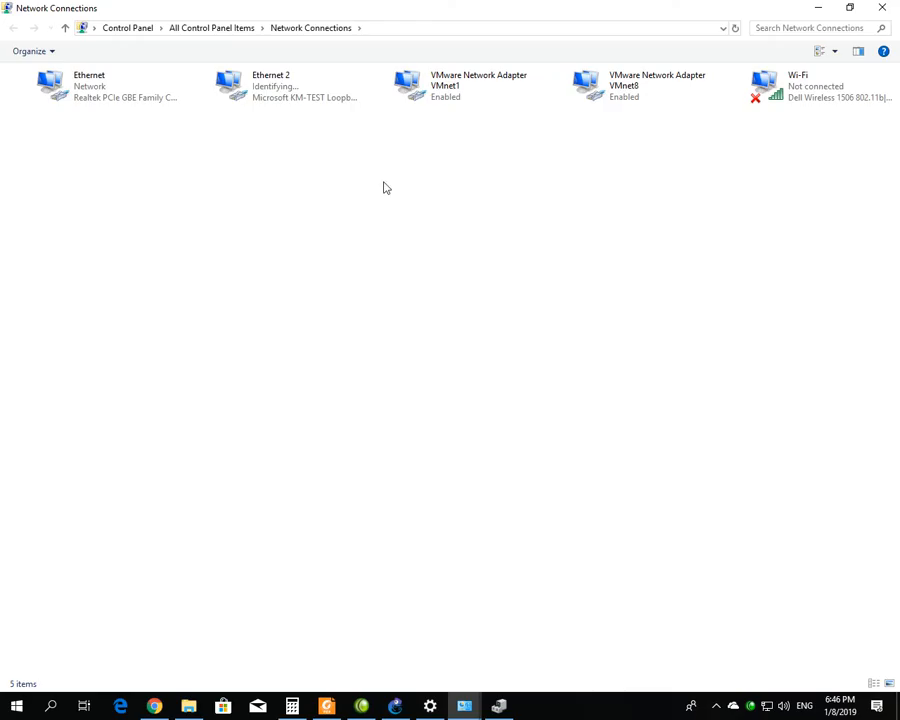
Rename the Microsoft KM-TEST Loopback Adapter connection, Ethernet 2, as Loopback.
{"action": "right_click", "coordinate": [278, 95]}
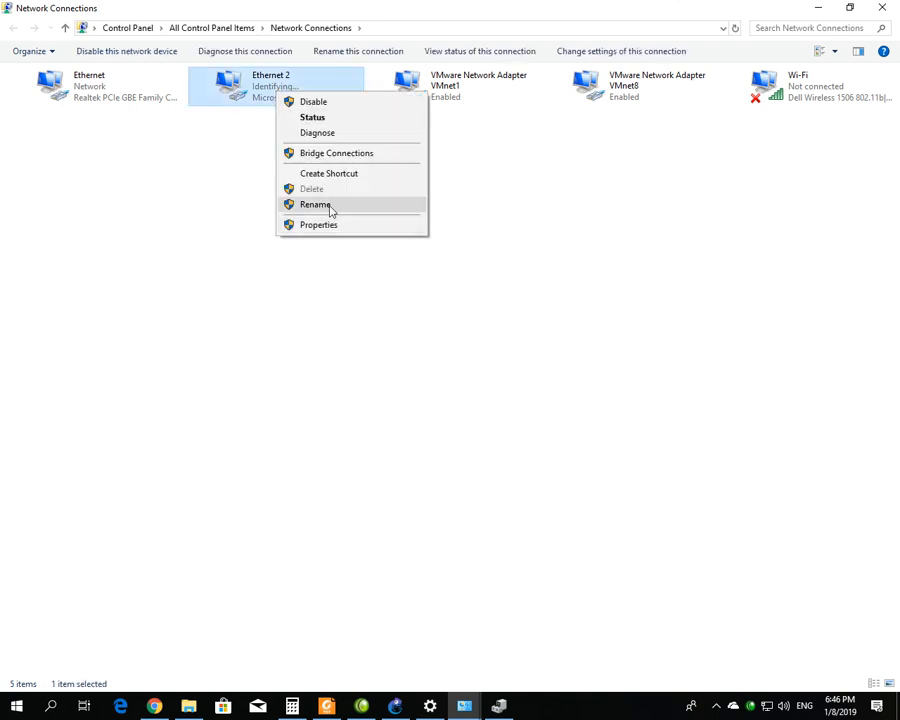
{"action": "left_click", "coordinate": [331, 209]}
{"action": "type", "text": "Loopback"}
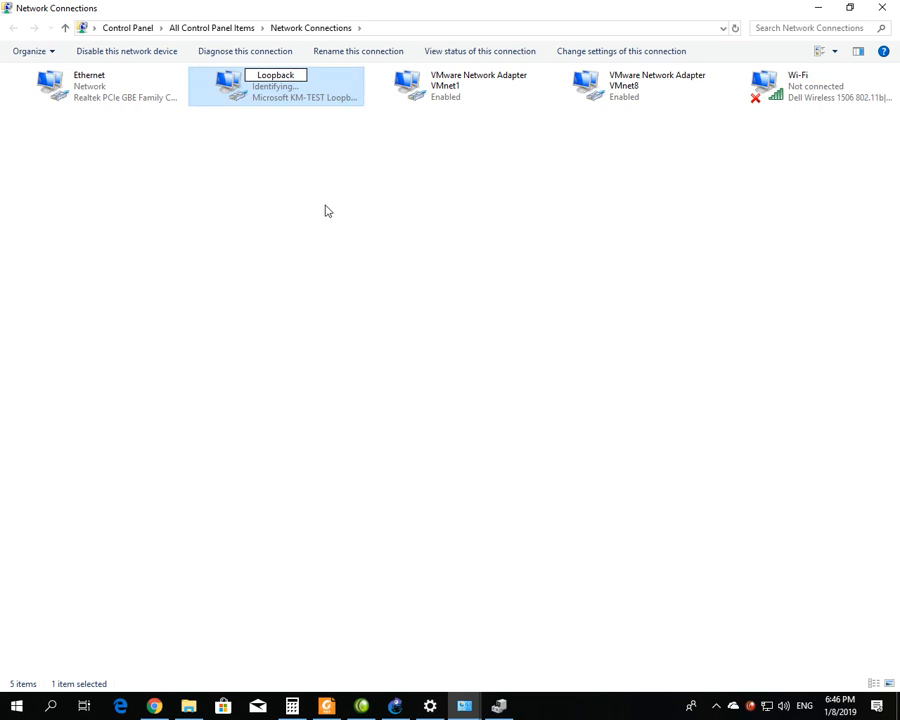
{"action": "left_click", "coordinate": [325, 211]}
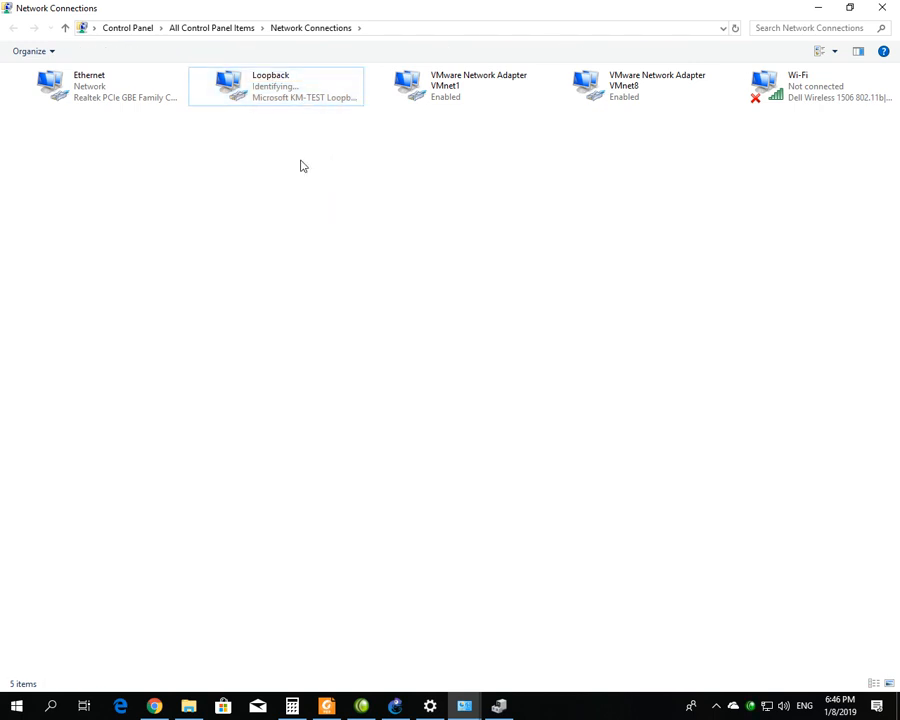